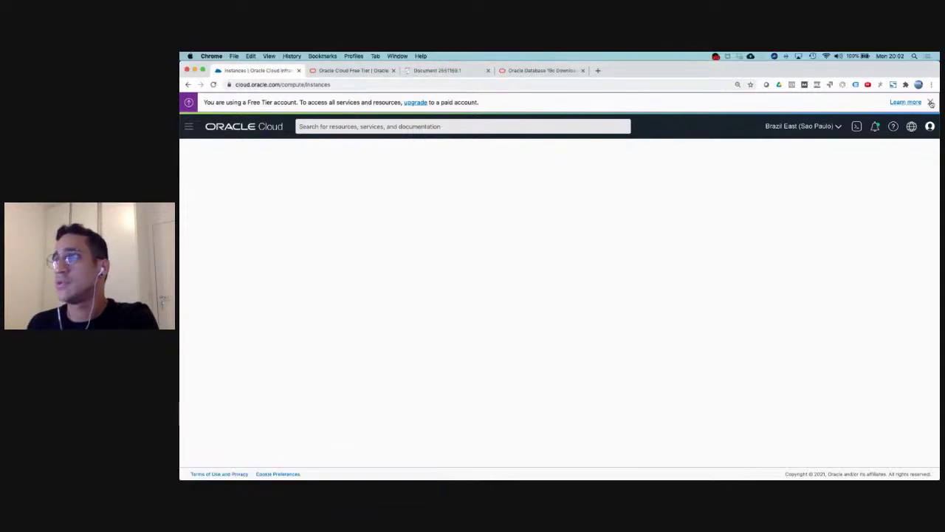
Dismiss the Free Tier upgrade notice and reload the compute instances page.
click(930, 102)
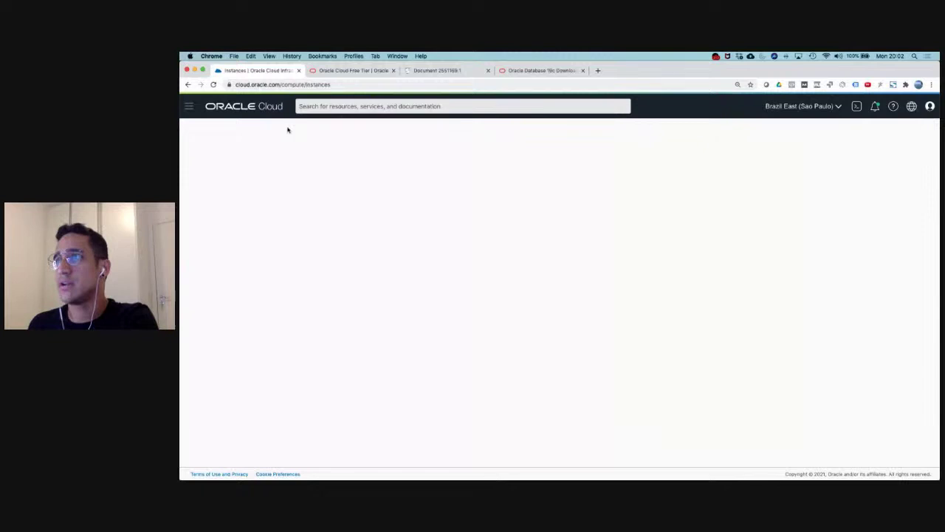
click(347, 84)
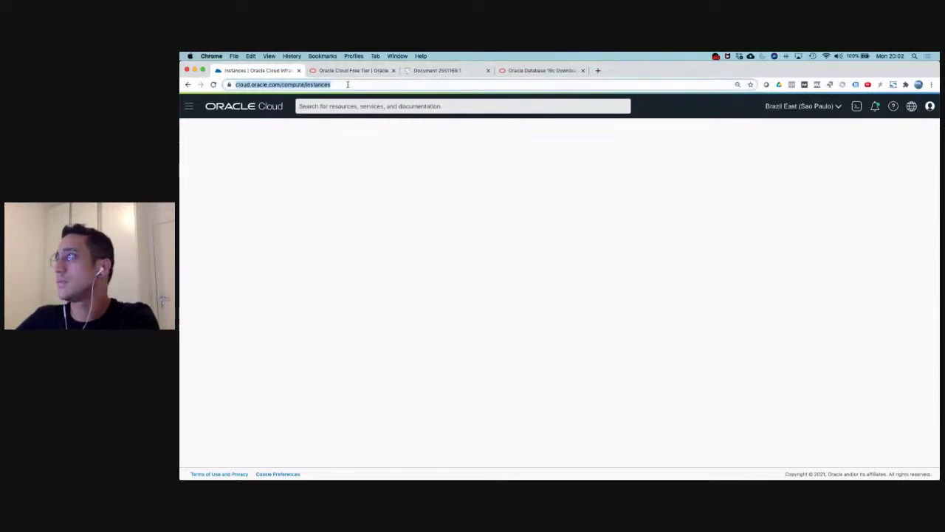
key(Return)
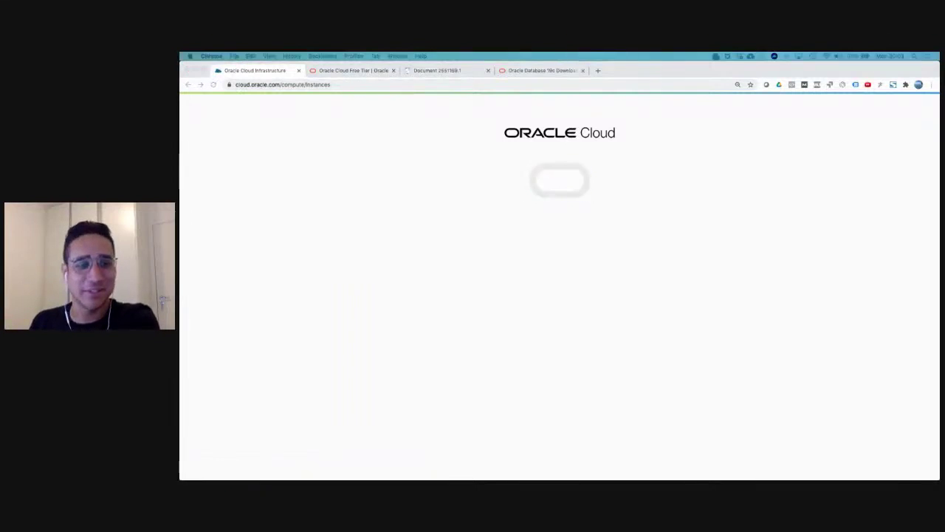
click(381, 183)
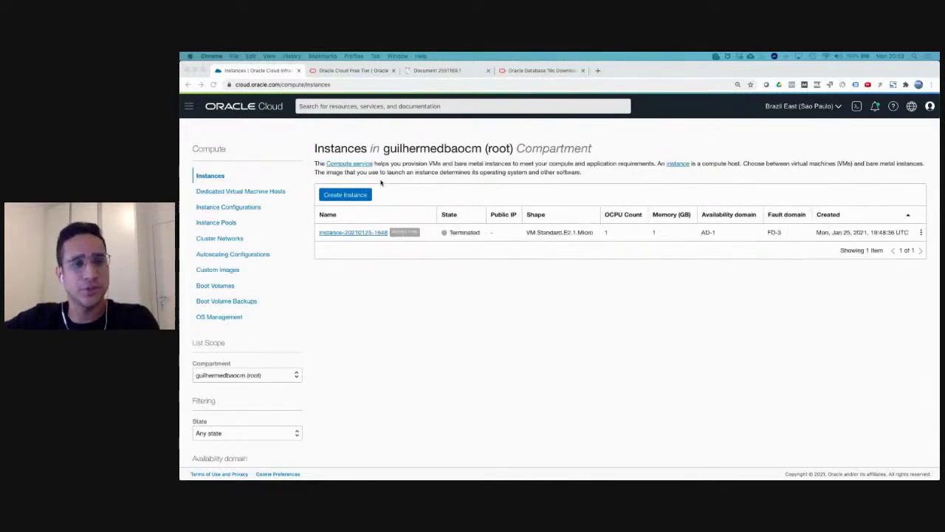
click(398, 182)
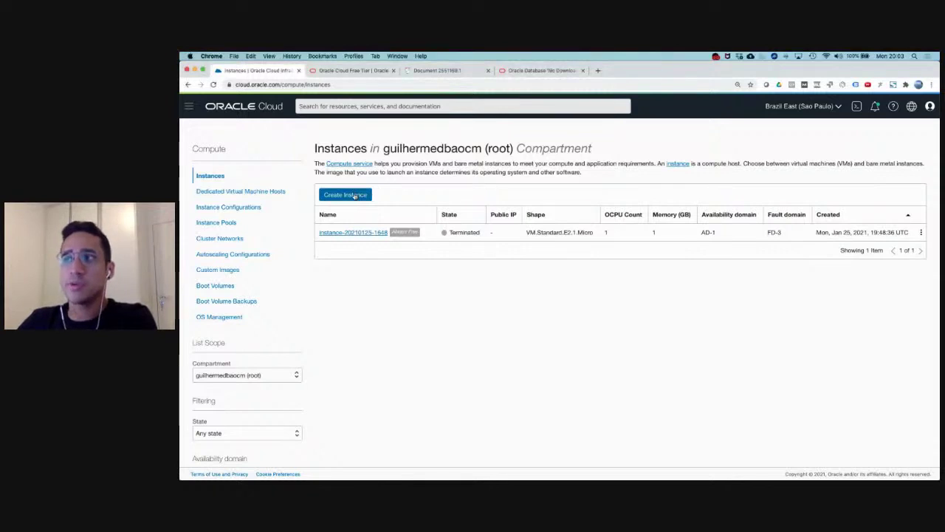
Start creating a compute instance and name it lab-dbaocm-01.
click(356, 196)
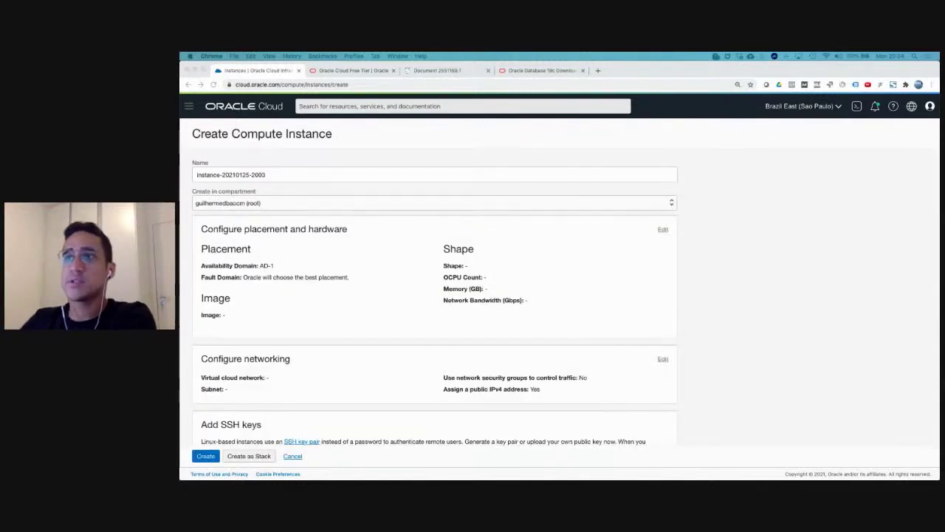
click(276, 175)
click(282, 175)
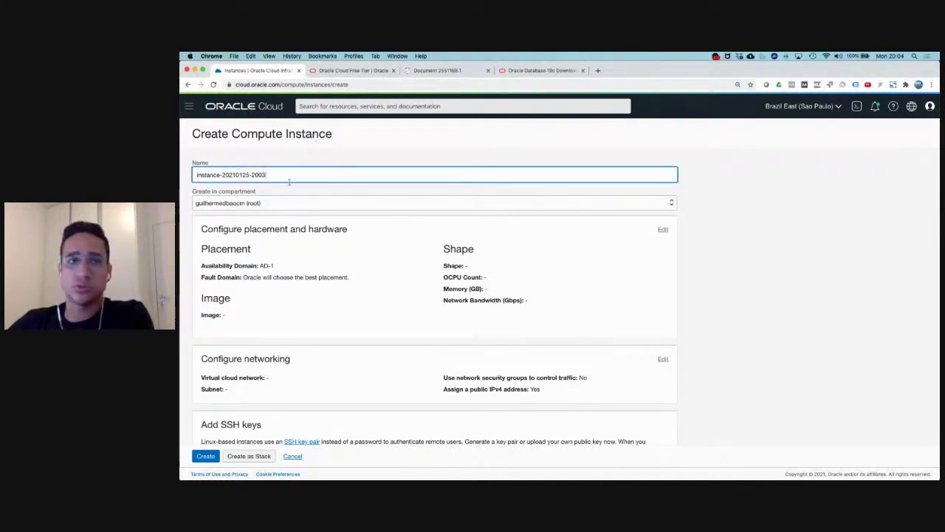
key(super+a)
text(lab-dbaocm-01)
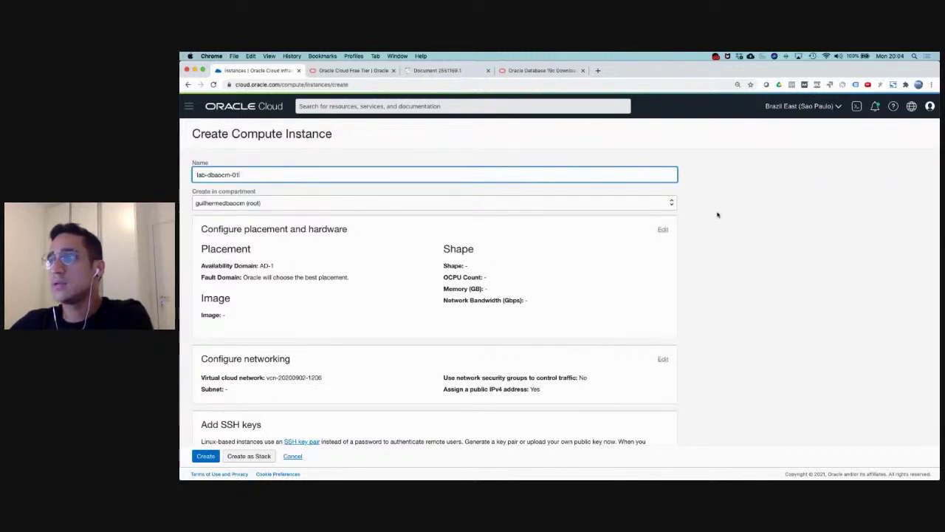
Review the new instance's placement, image, shape, networking and SSH key settings.
scroll(603, 215, down, 1)
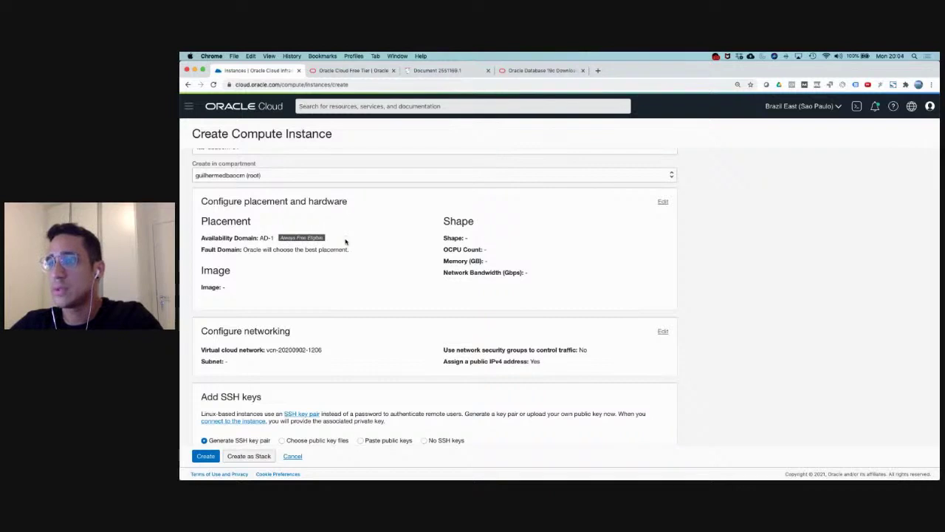
scroll(345, 242, up, 2)
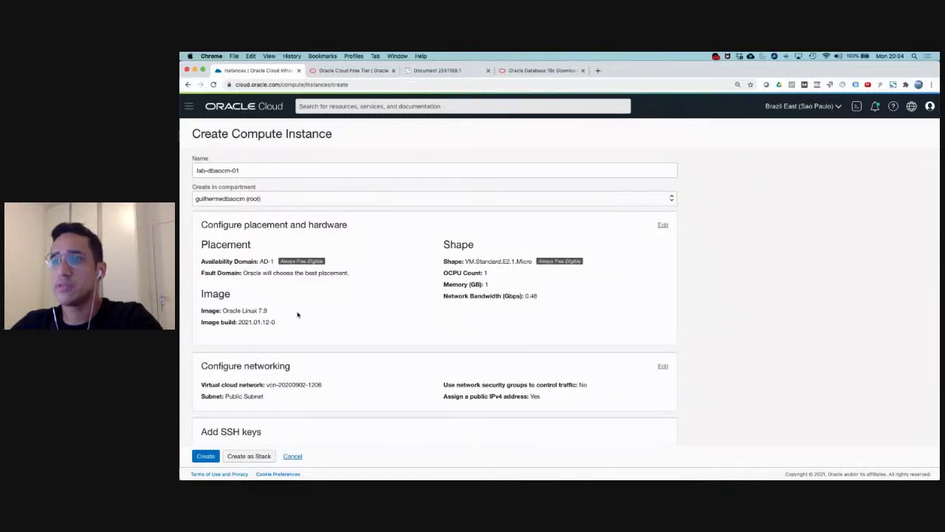
scroll(298, 314, down, 5)
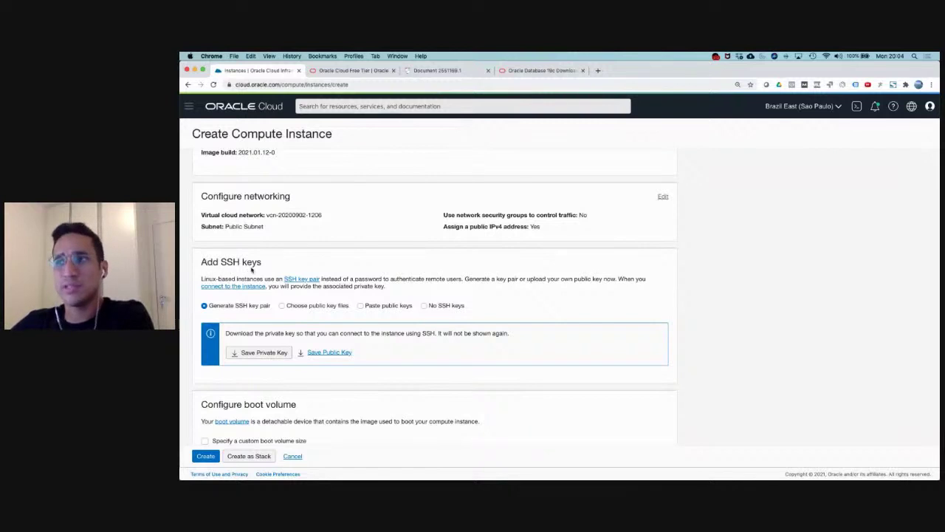
scroll(251, 269, up, 3)
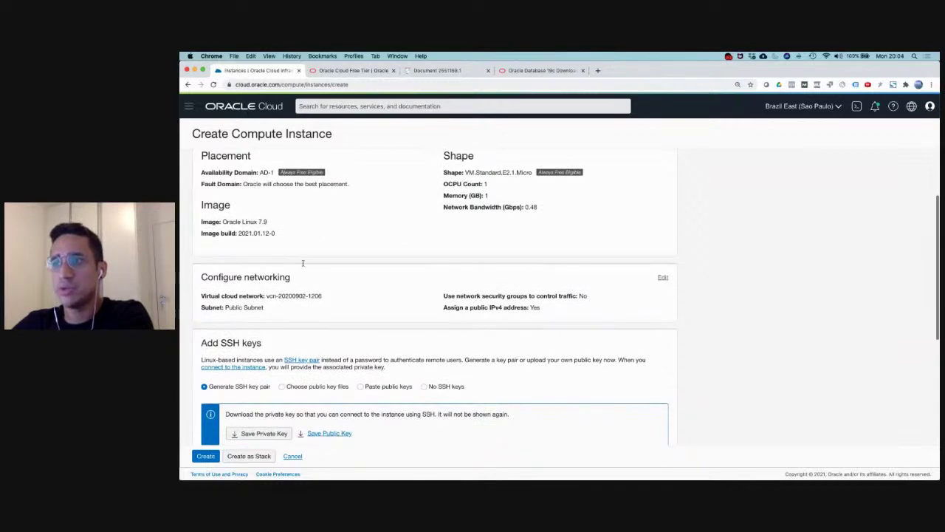
scroll(303, 263, down, 3)
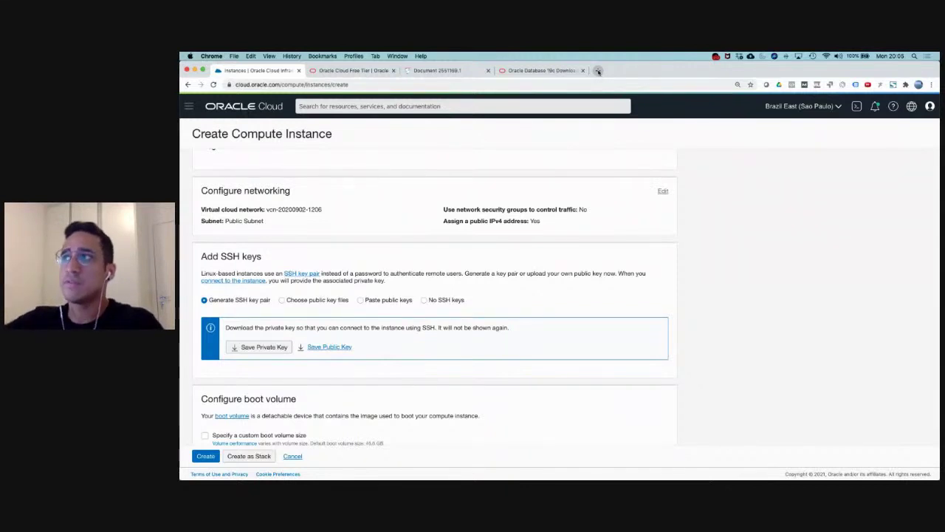
Open the DBAOCM YouTube channel, youtube.com/canaldbaocm, in a new browser tab.
click(599, 71)
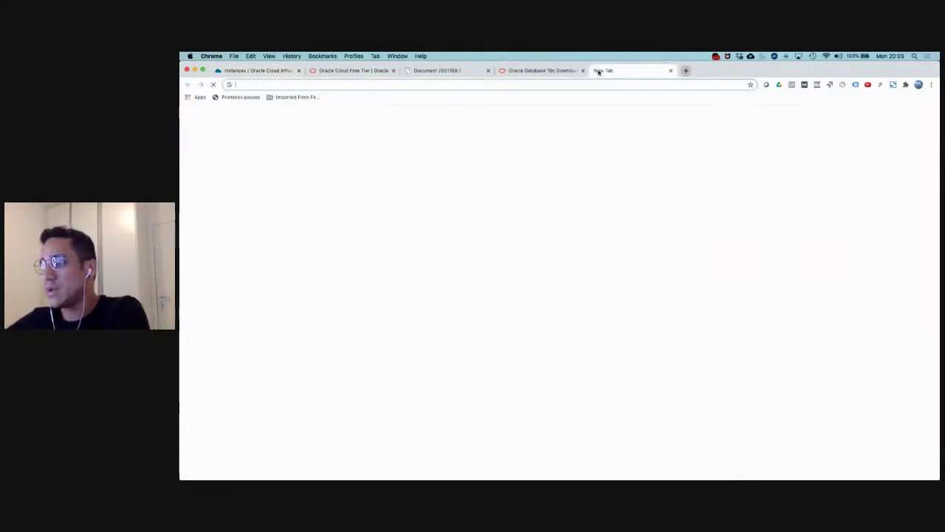
text(canaldba)
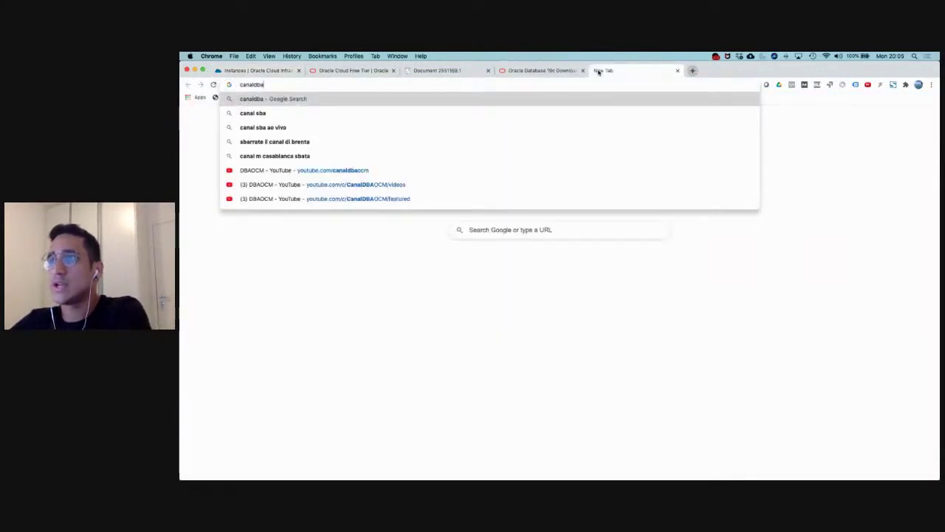
key(Down)
key(Down)
key(Down)
key(Down)
key(Down)
key(Down)
key(Up)
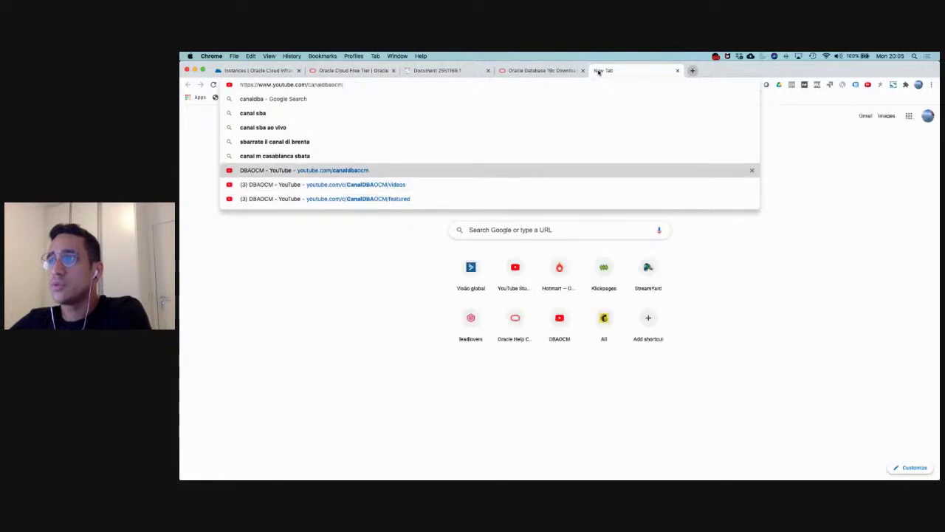
key(Return)
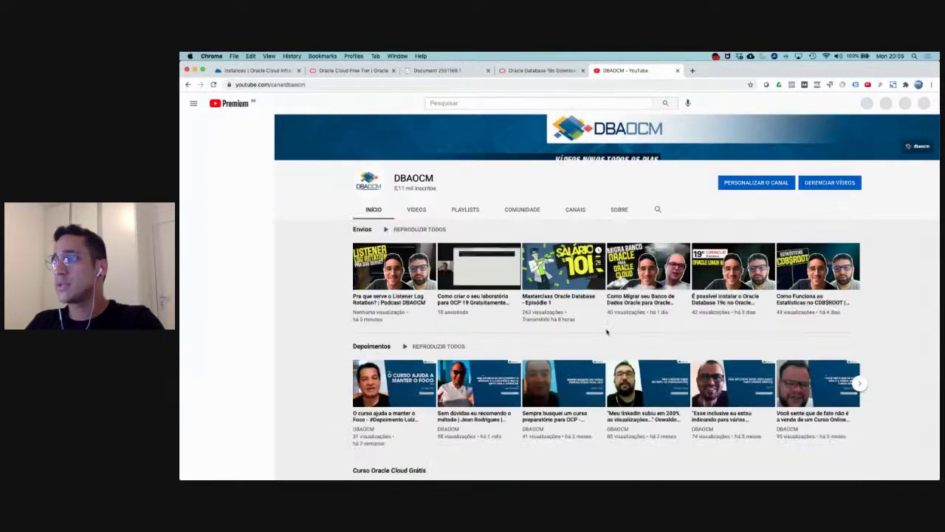
Examine the channel's Curso Oracle Cloud Grátis and Curso Básico de Linux videos, including the lesson on private and public keys.
scroll(608, 332, down, 3)
scroll(607, 332, down, 2)
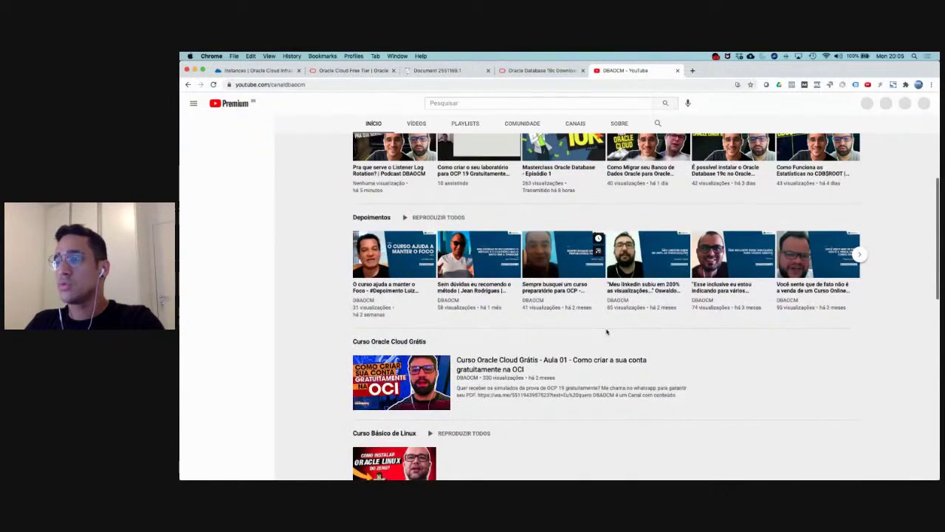
scroll(607, 332, down, 2)
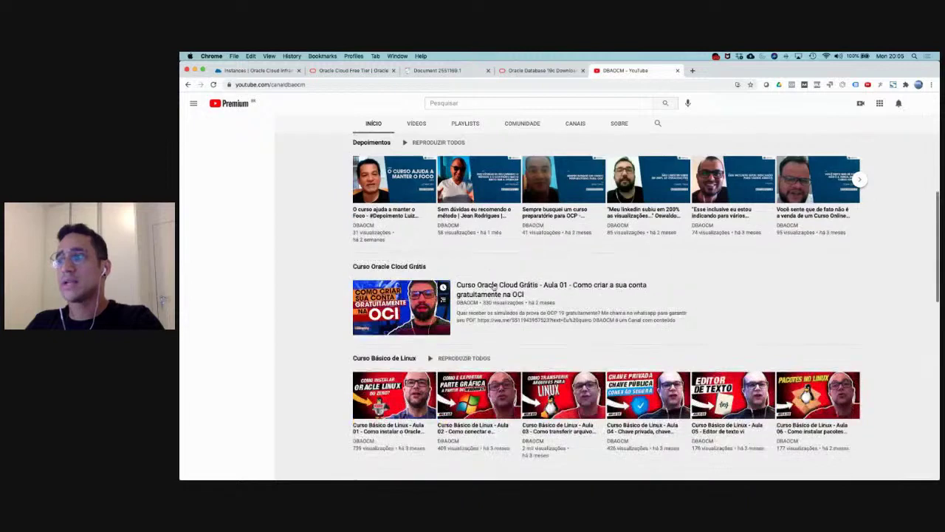
mouse_move(458, 313)
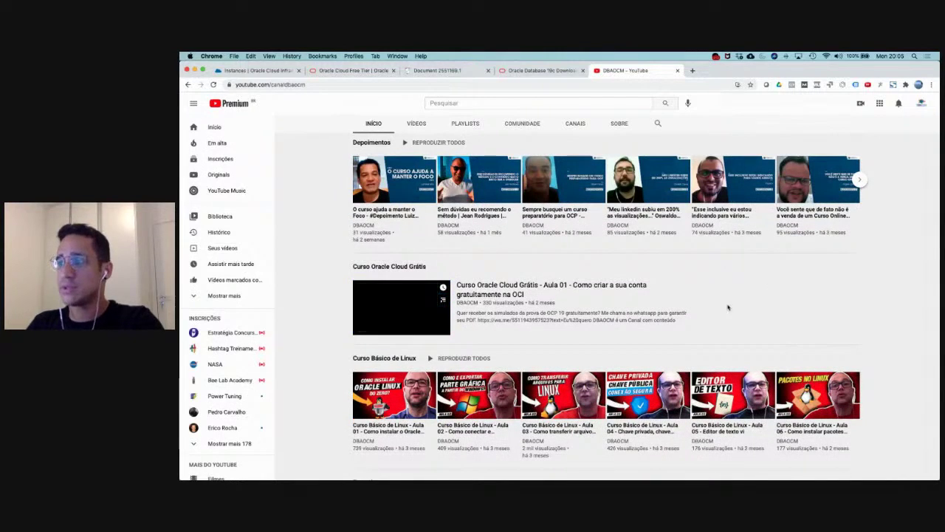
scroll(727, 306, down, 3)
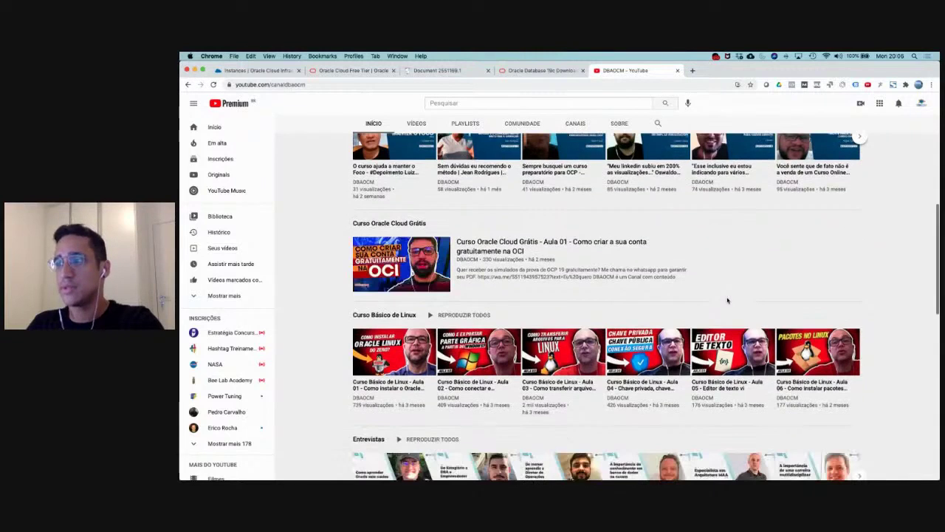
mouse_move(488, 332)
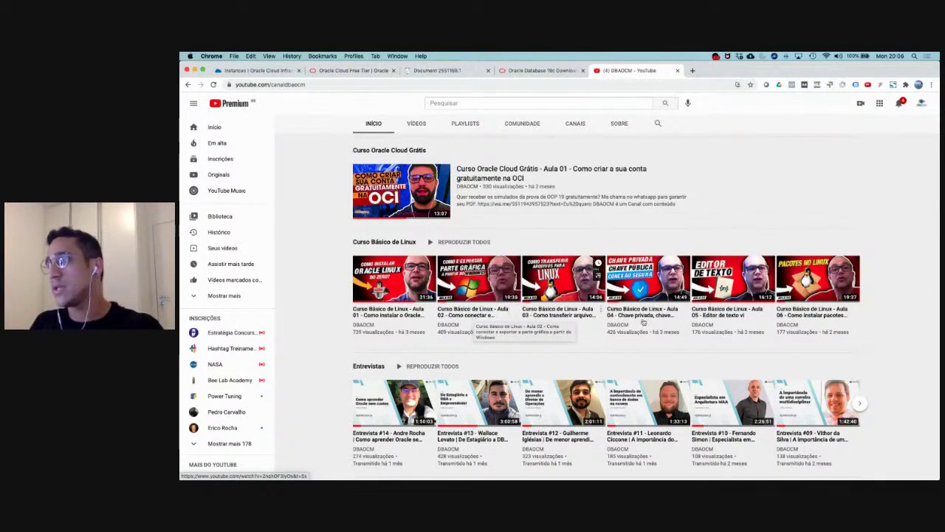
mouse_move(657, 294)
mouse_move(483, 293)
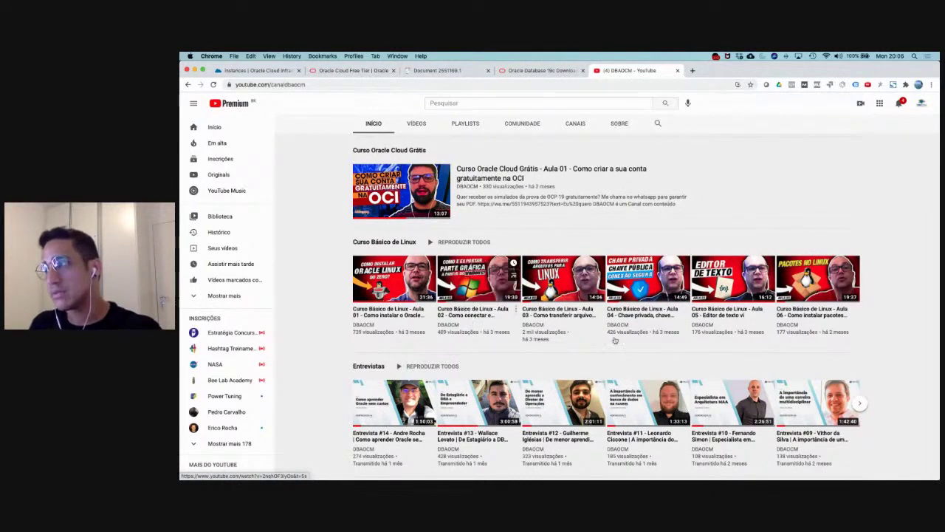
mouse_move(664, 316)
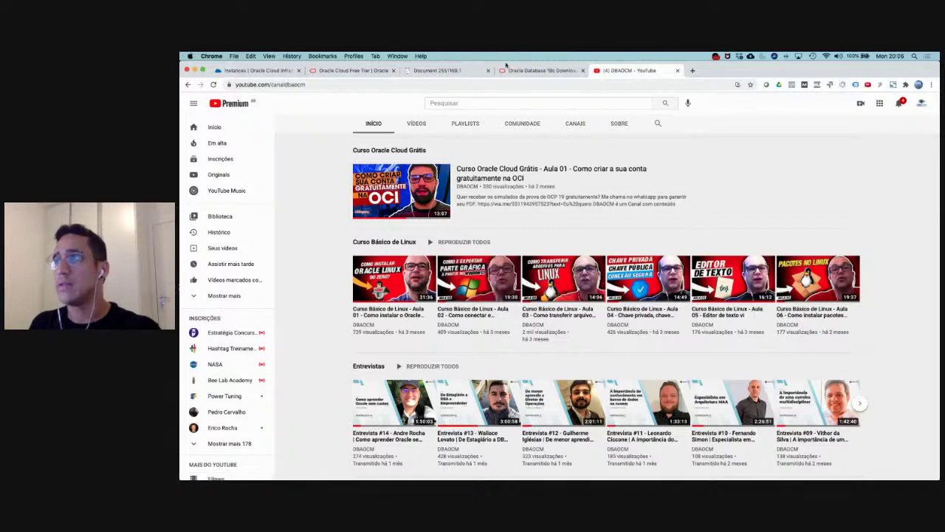
Return to the instance form, supply the SSH public key using the Paste public keys option, and create the instance.
click(262, 70)
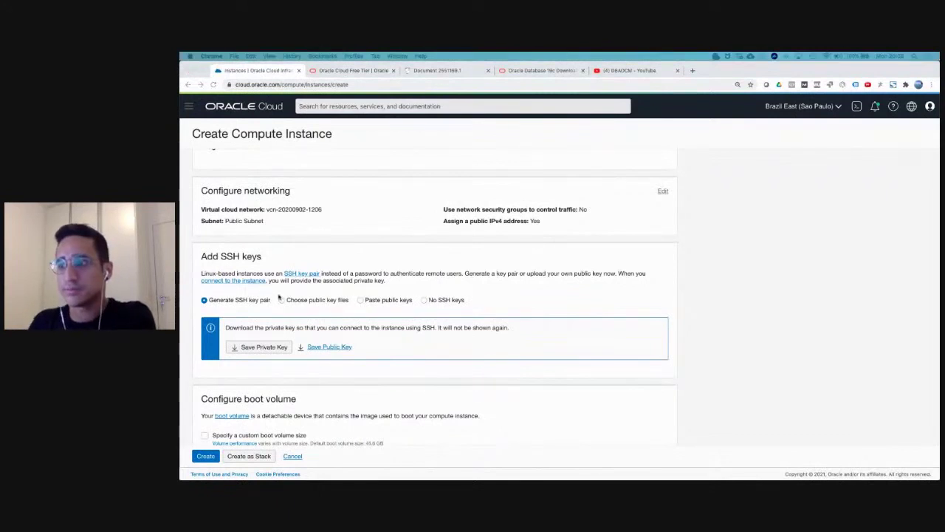
click(361, 300)
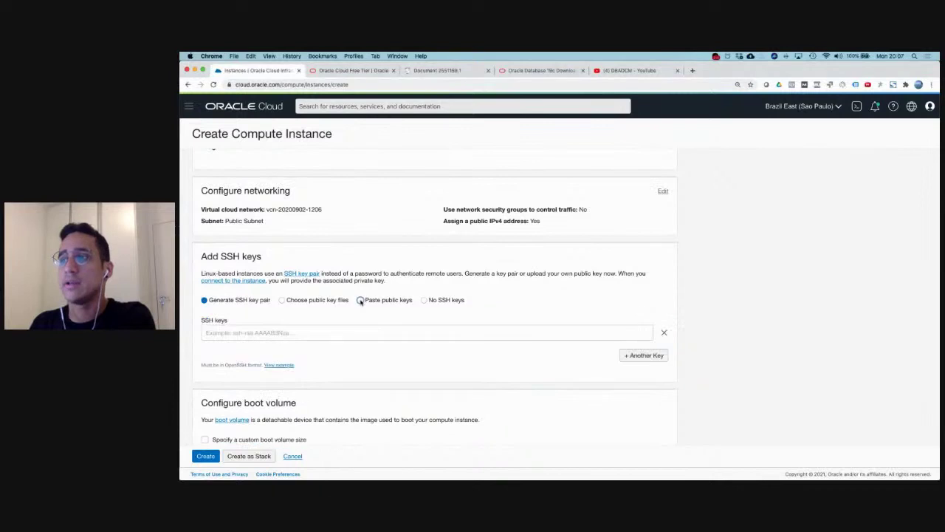
click(324, 332)
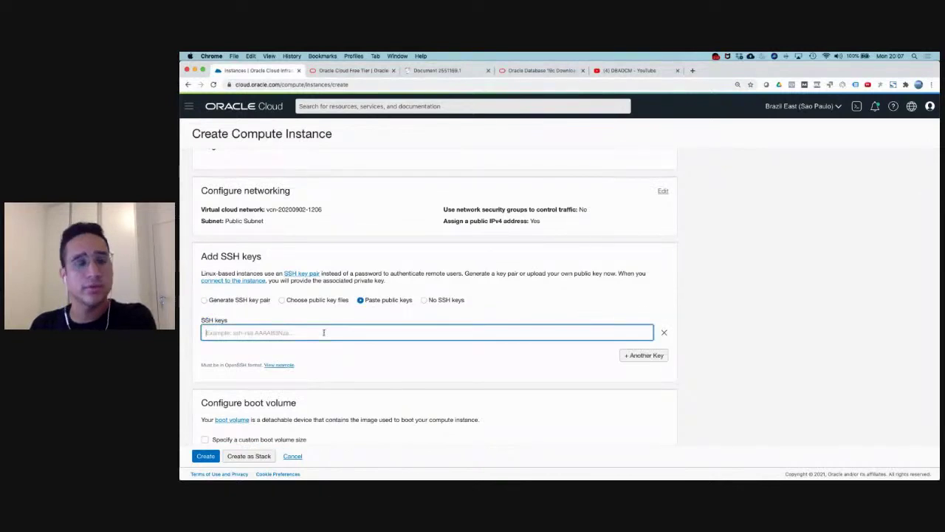
key(super+v)
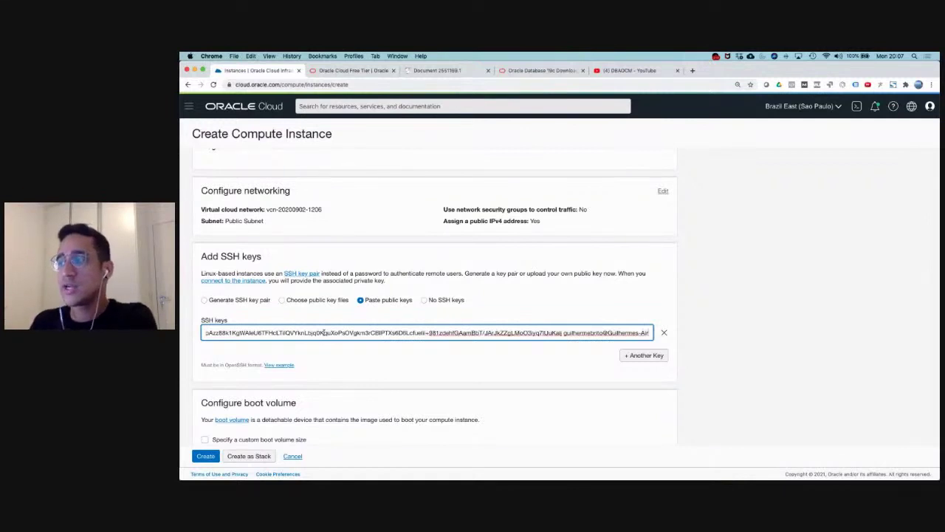
click(483, 340)
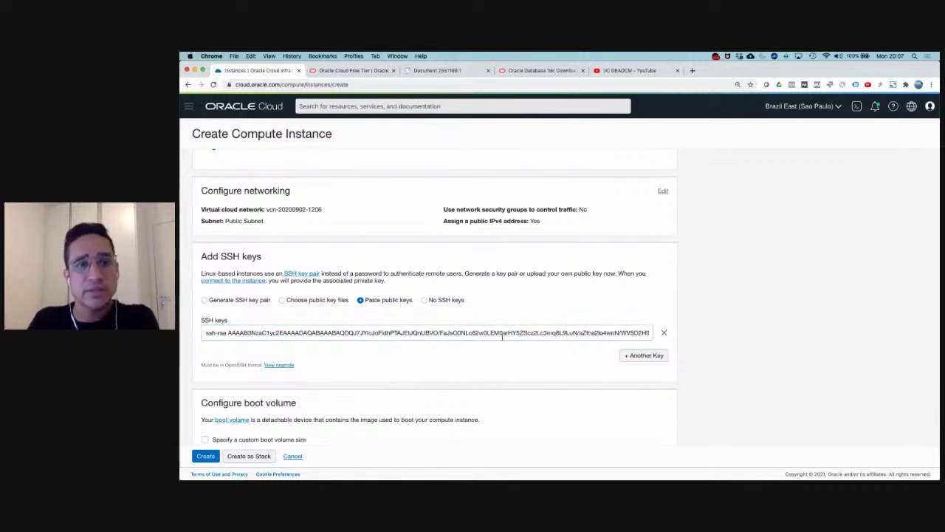
scroll(376, 353, down, 4)
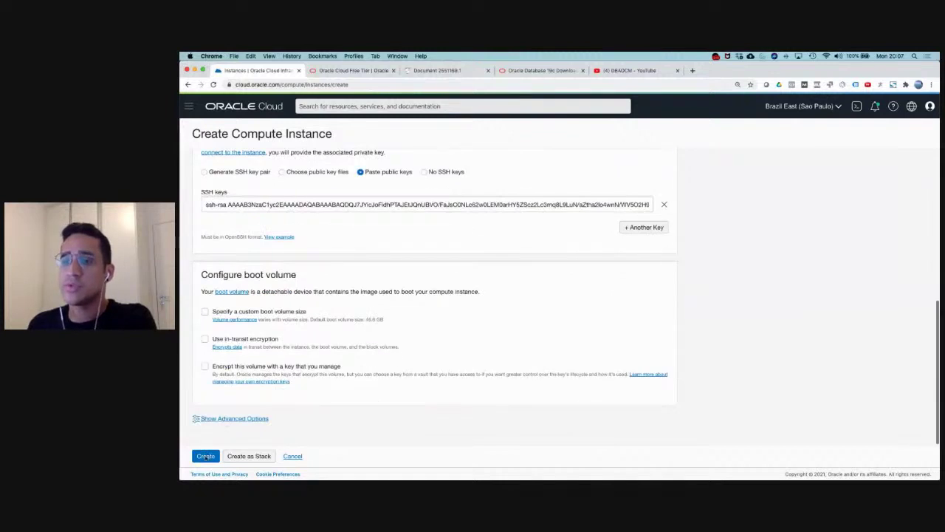
click(205, 456)
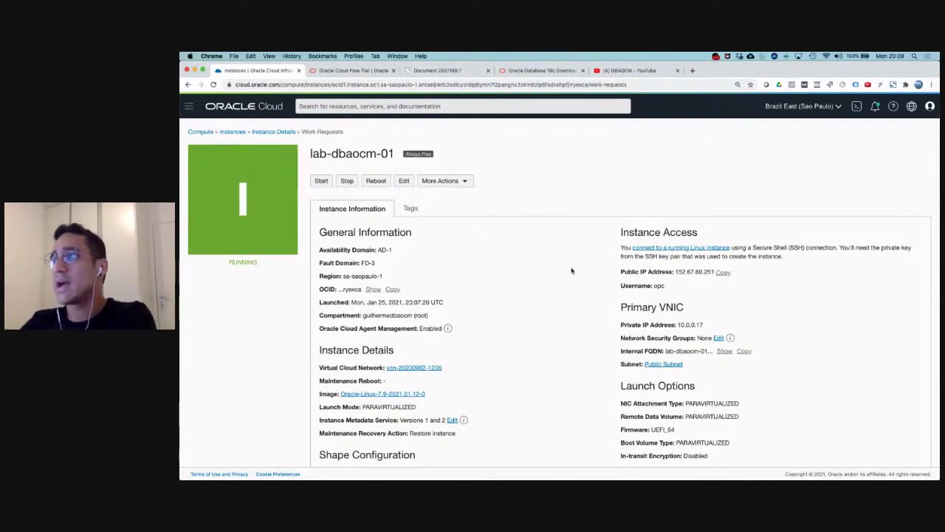
Copy the public IP address of lab-dbaocm-01, then switch to Terminal and back to Chrome.
scroll(552, 279, down, 2)
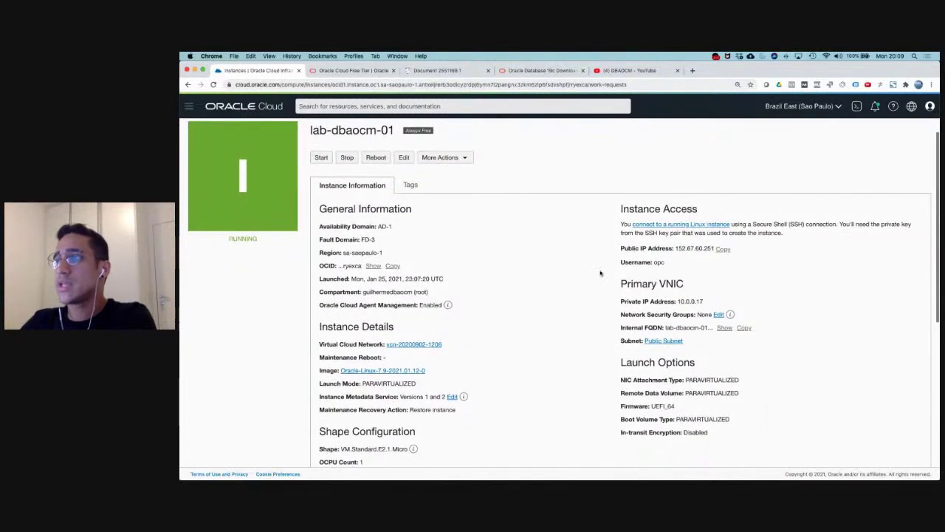
click(722, 249)
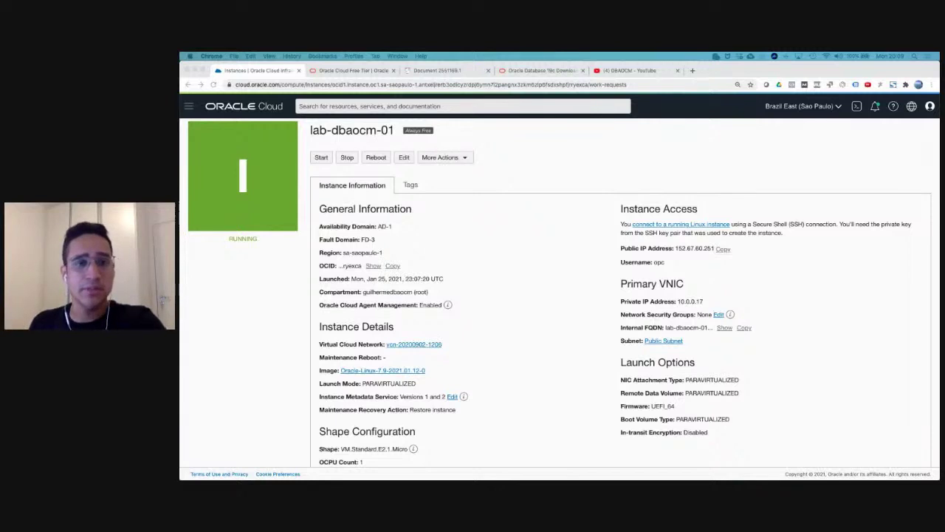
key(super+Tab)
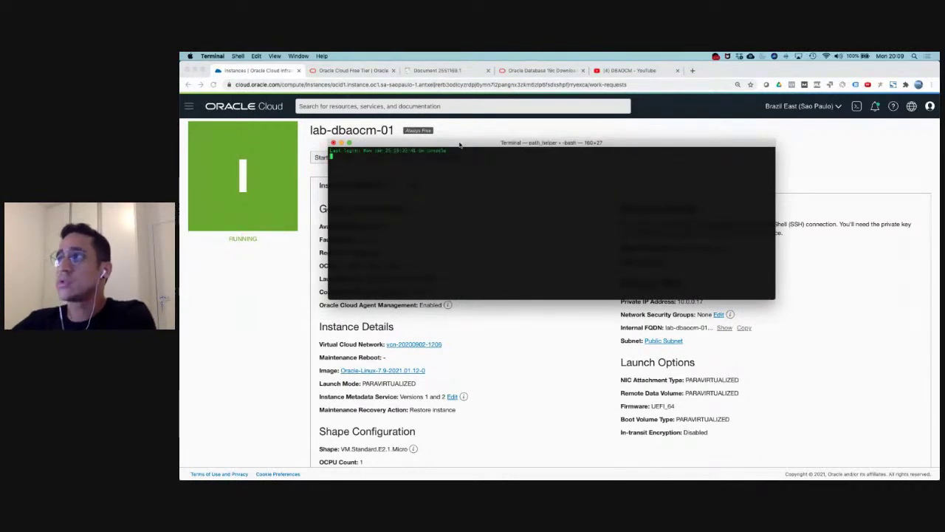
key(super+Tab)
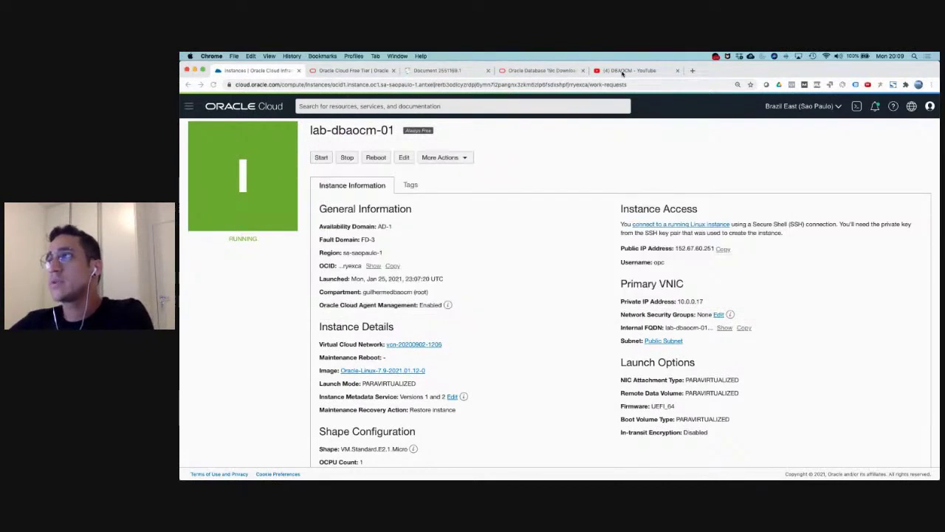
Revisit the course videos on the DBAOCM YouTube channel and return to the lab-dbaocm-01 instance details page.
click(622, 71)
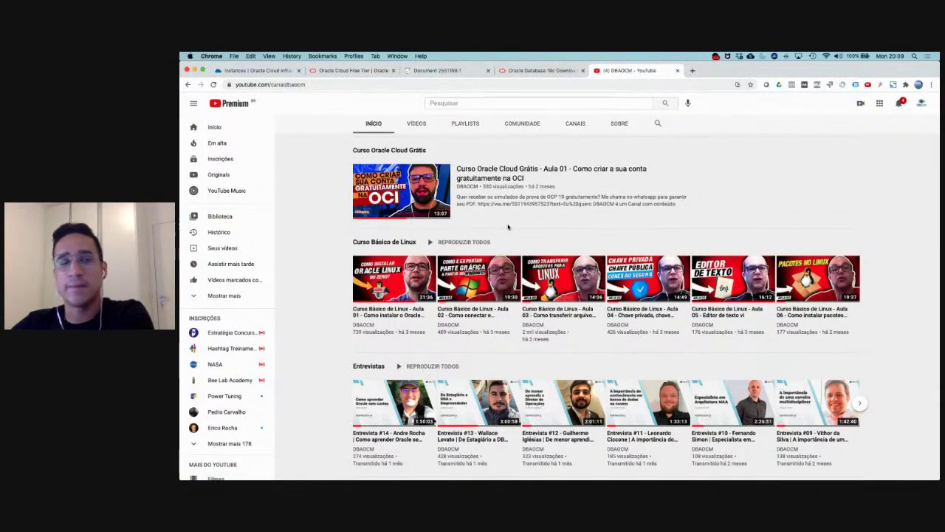
click(356, 71)
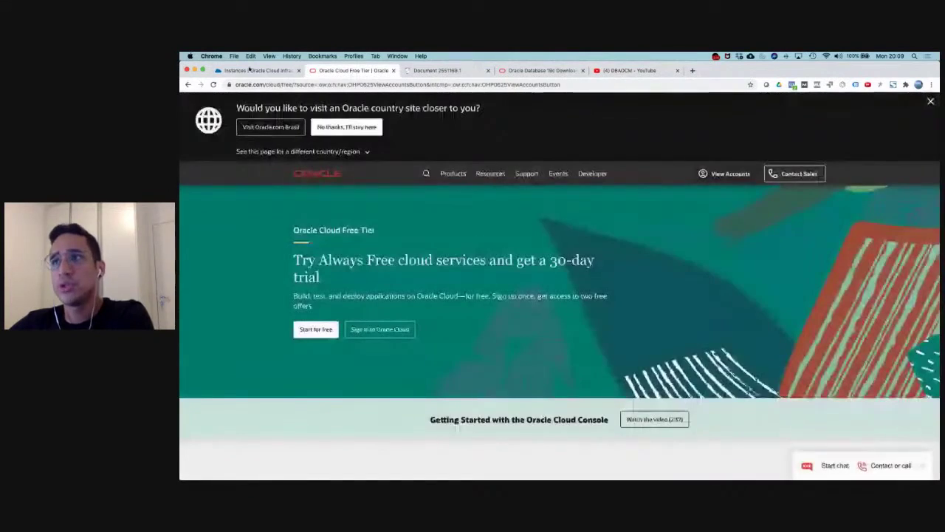
click(251, 70)
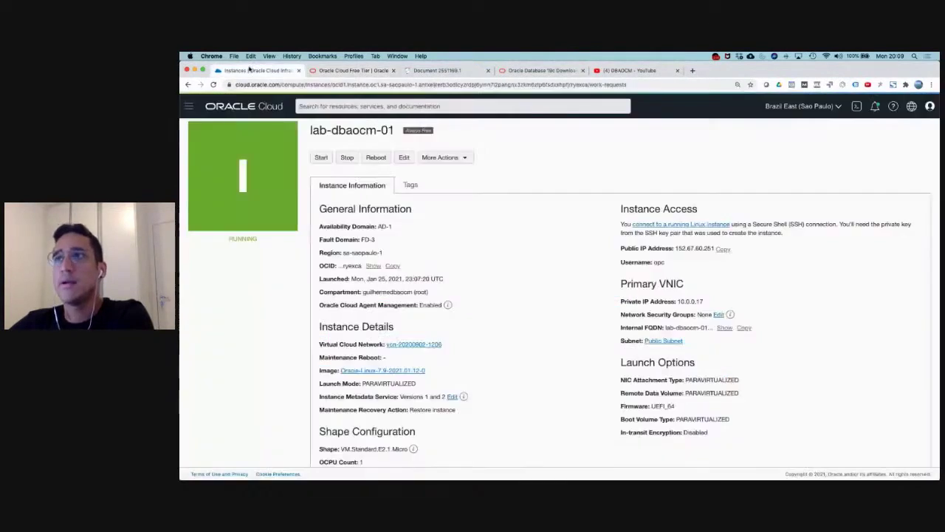
Switch to Terminal, enlarge its text for readability, and expand the window to fill the screen.
key(super+Tab)
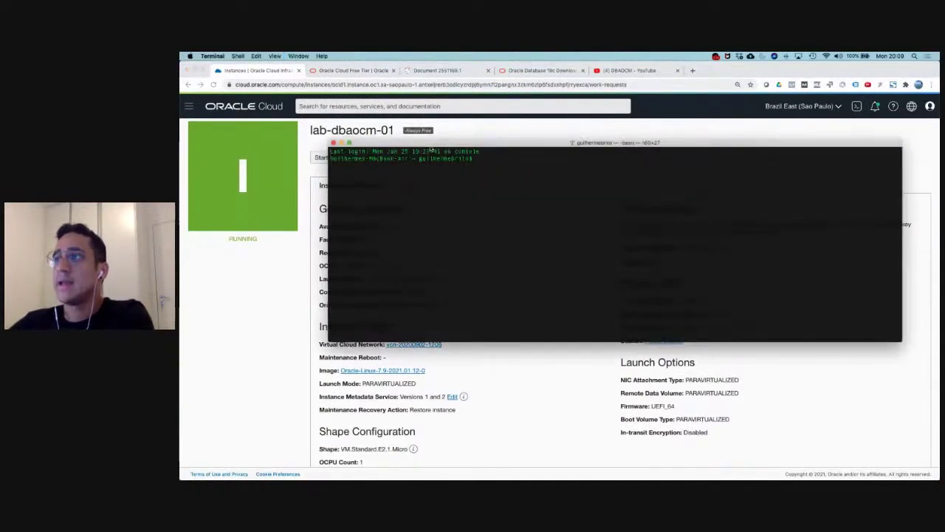
drag(426, 145, 289, 136)
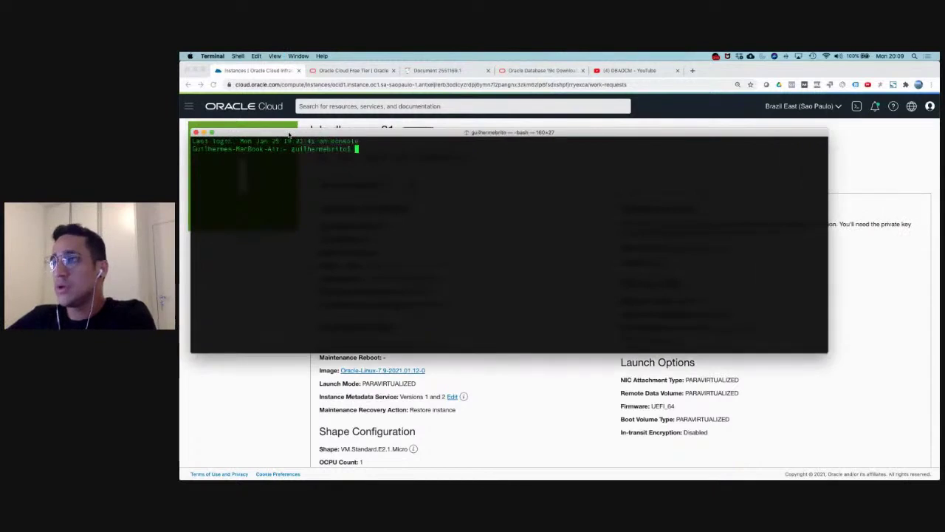
key(super+plus)
key(super+plus)
key(super+plus)
key(super+plus)
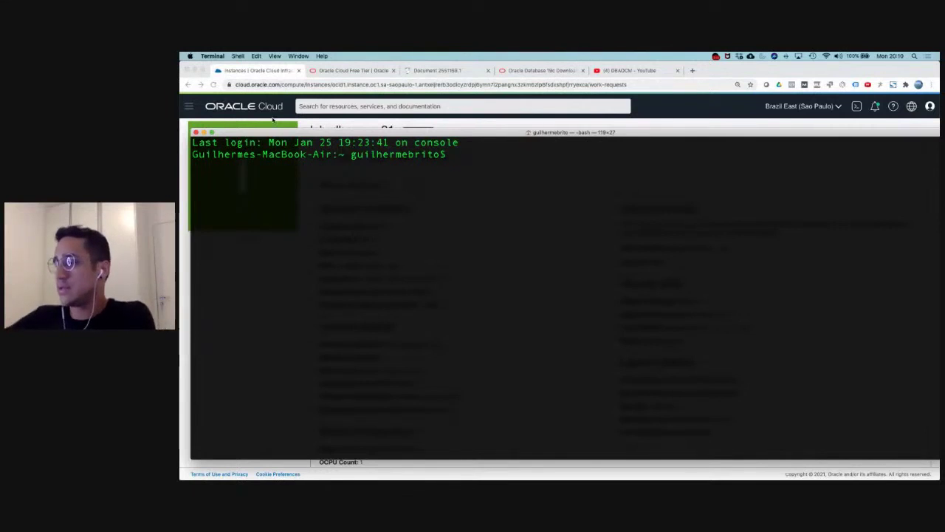
key(super+plus)
key(super+alt+f)
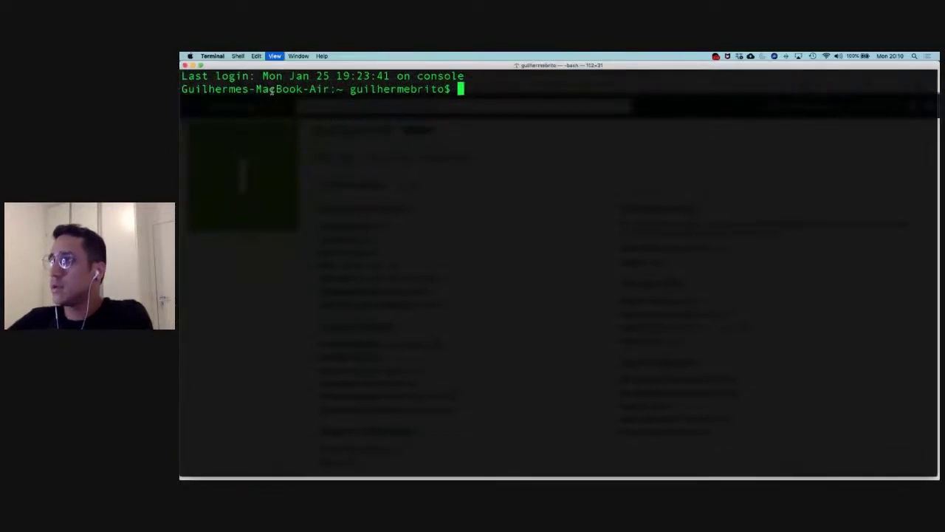
key(super+plus)
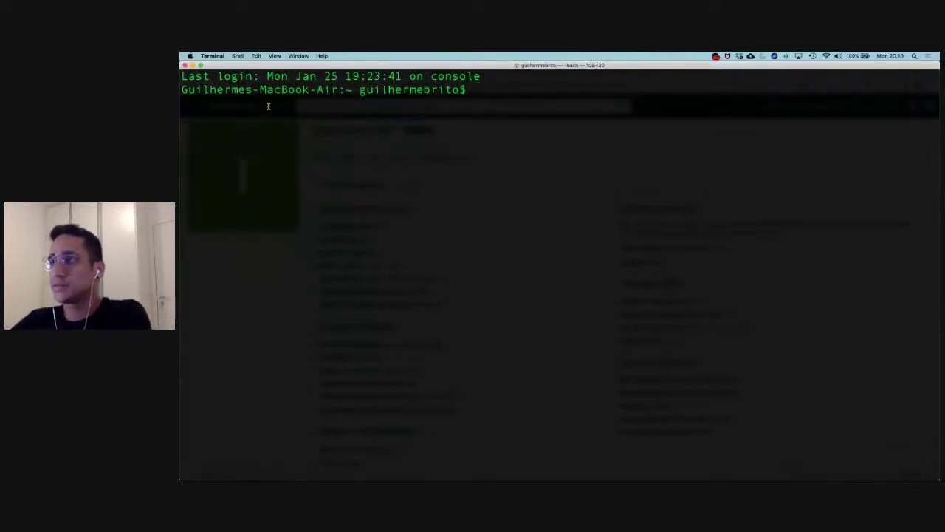
key(super+v)
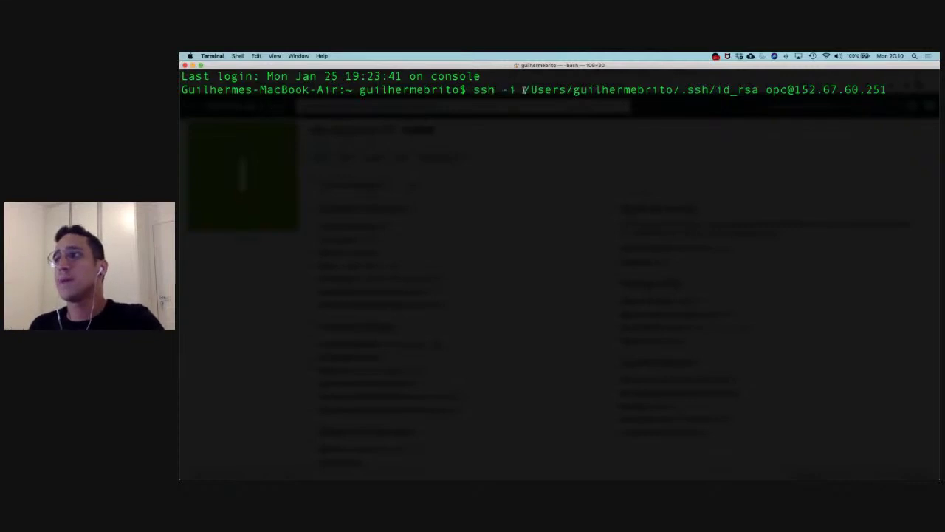
double_click(756, 89)
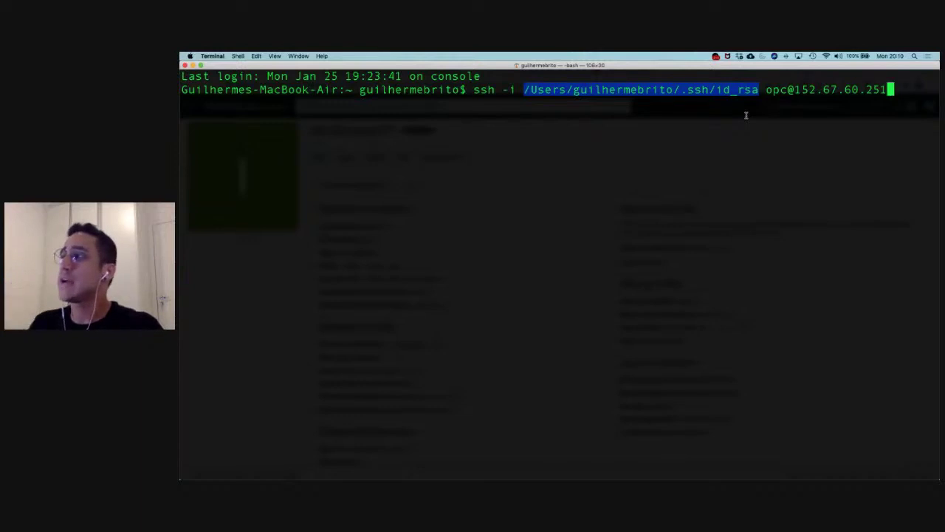
click(756, 92)
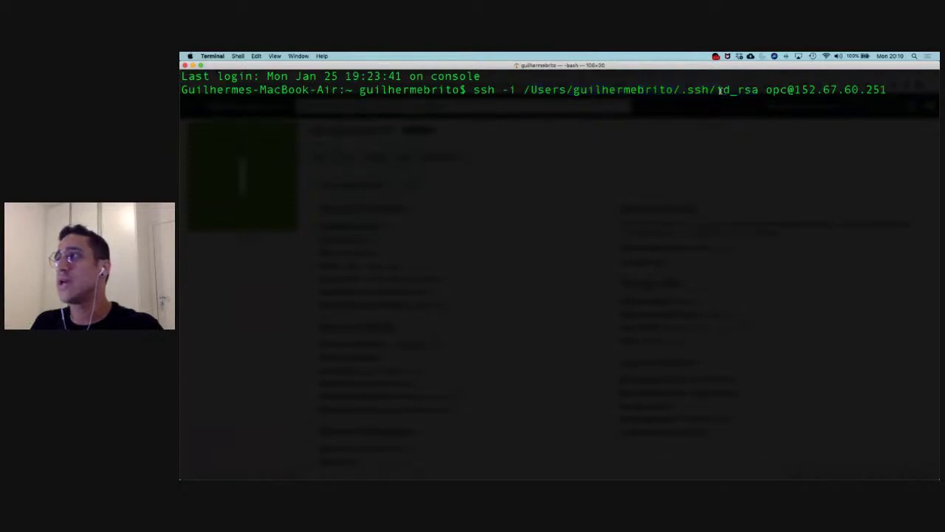
drag(718, 90, 759, 90)
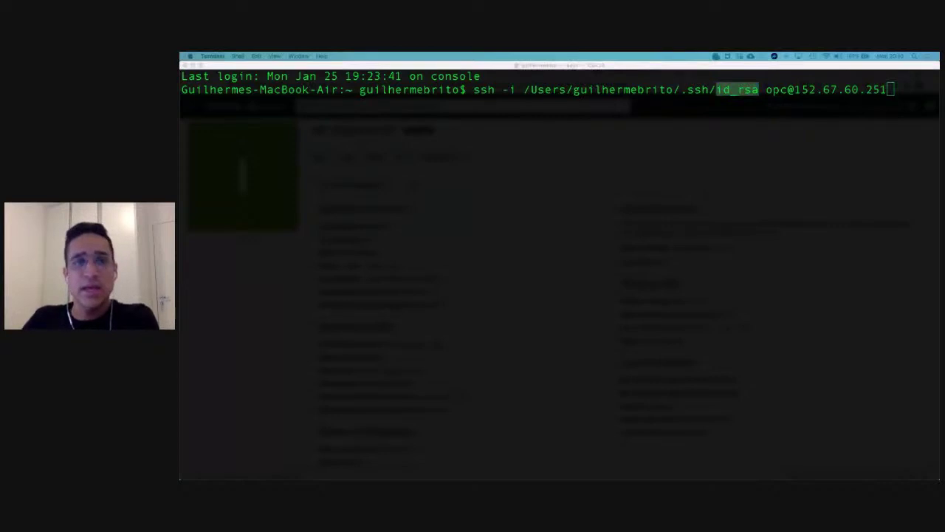
click(584, 204)
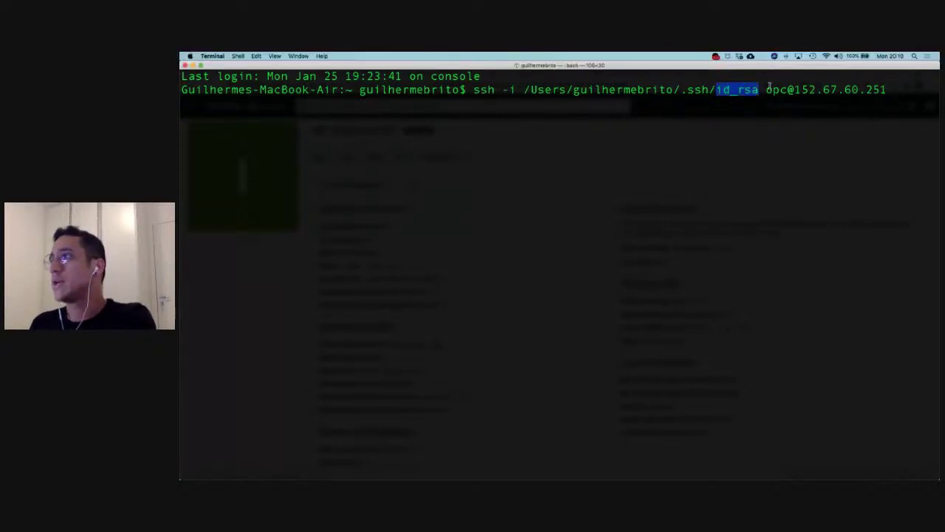